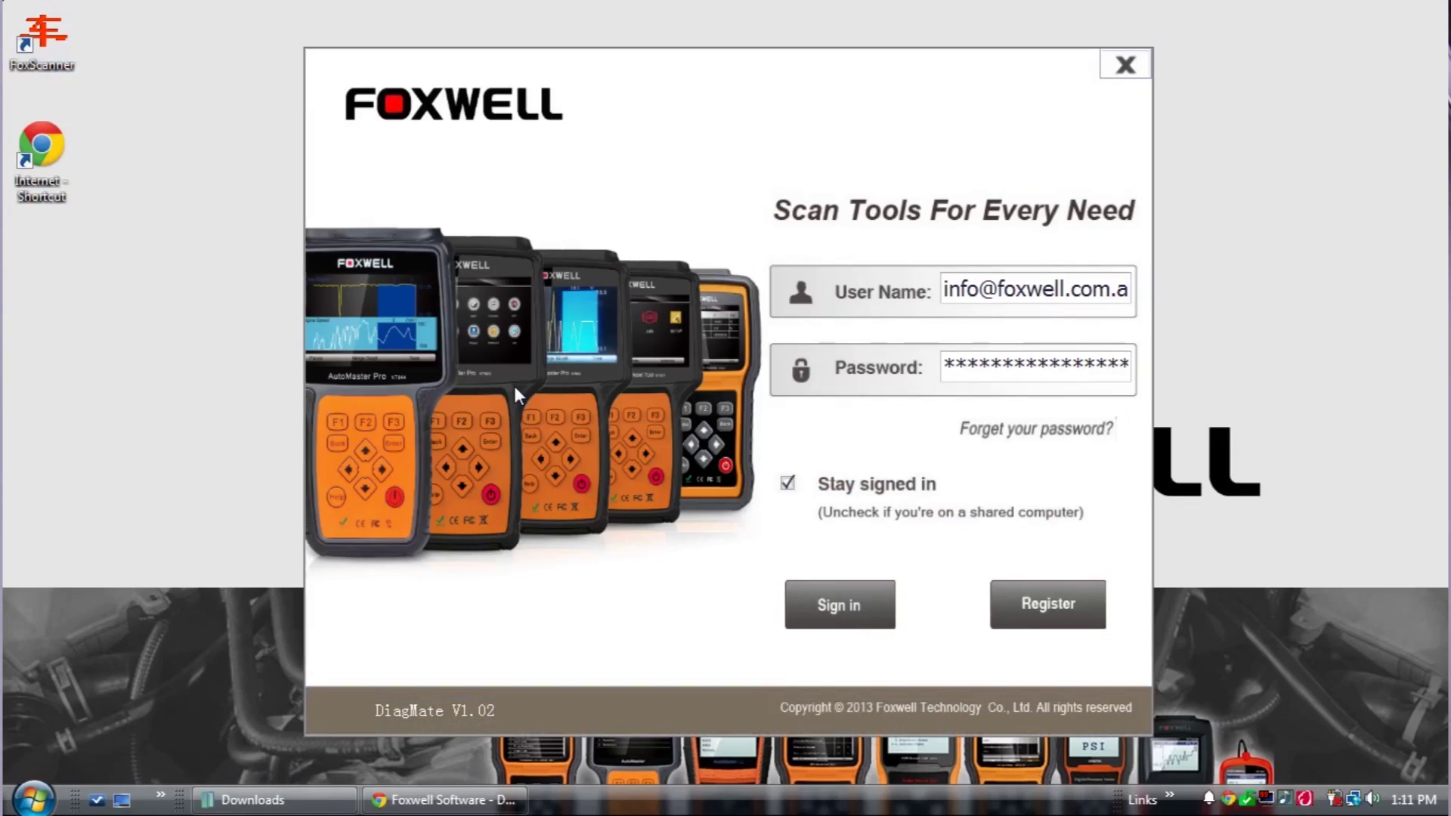
Start a new account registration, accept the terms, and move through the serial number fields.
{"action": "left_click", "coordinate": [1025, 603]}
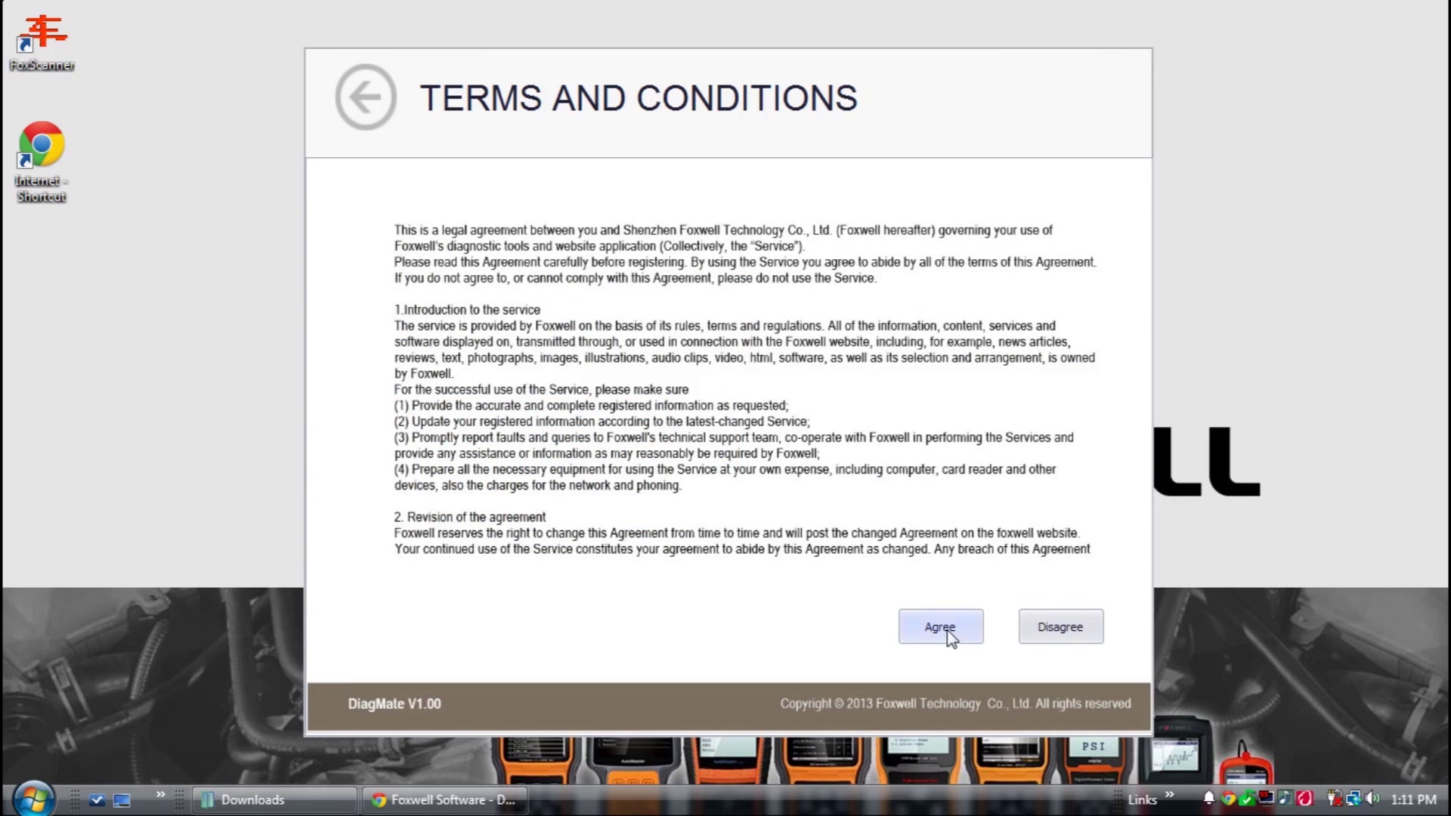
{"action": "left_click", "coordinate": [941, 628]}
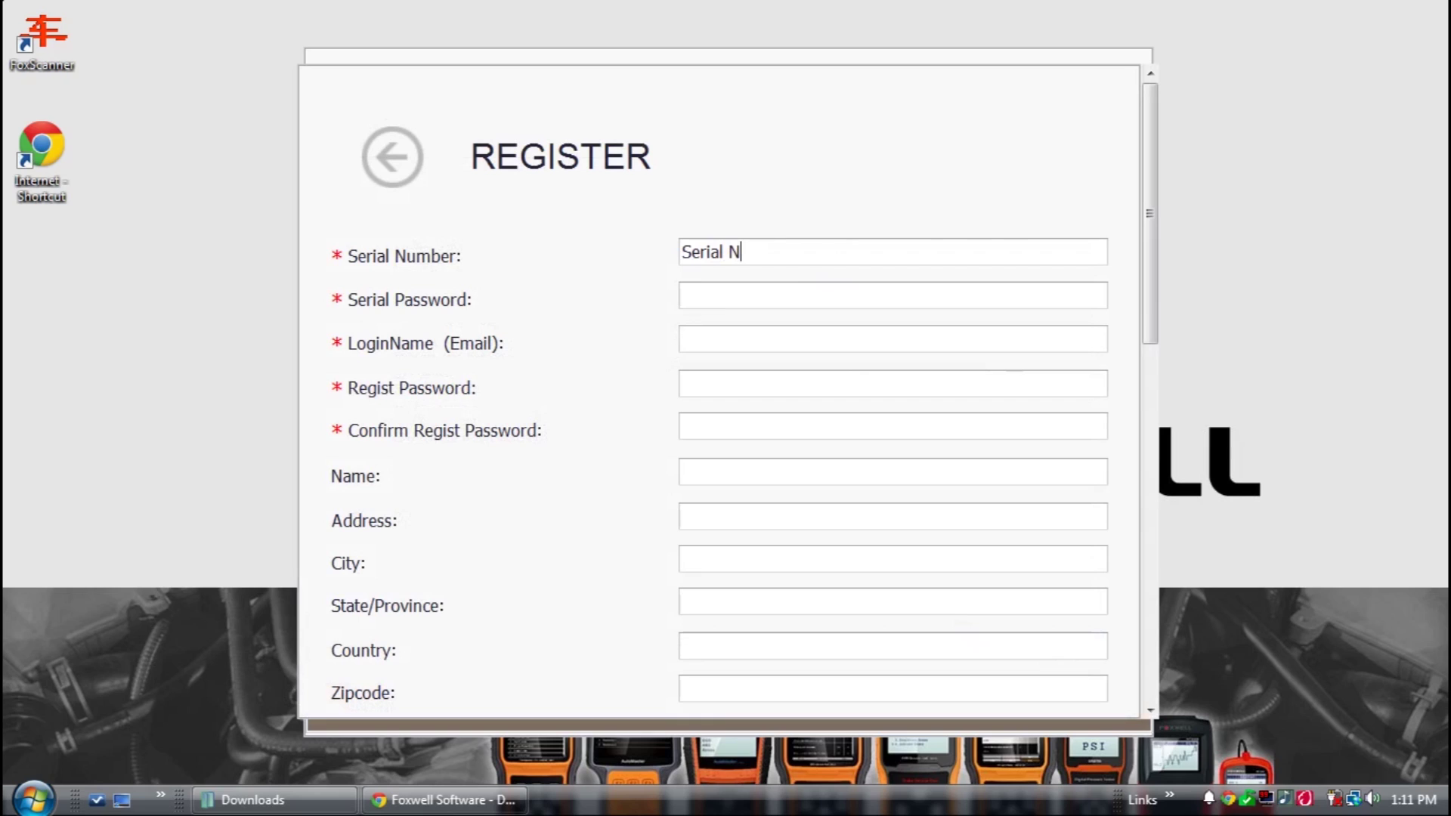
{"action": "key", "text": "Tab"}
{"action": "key", "text": "Tab"}
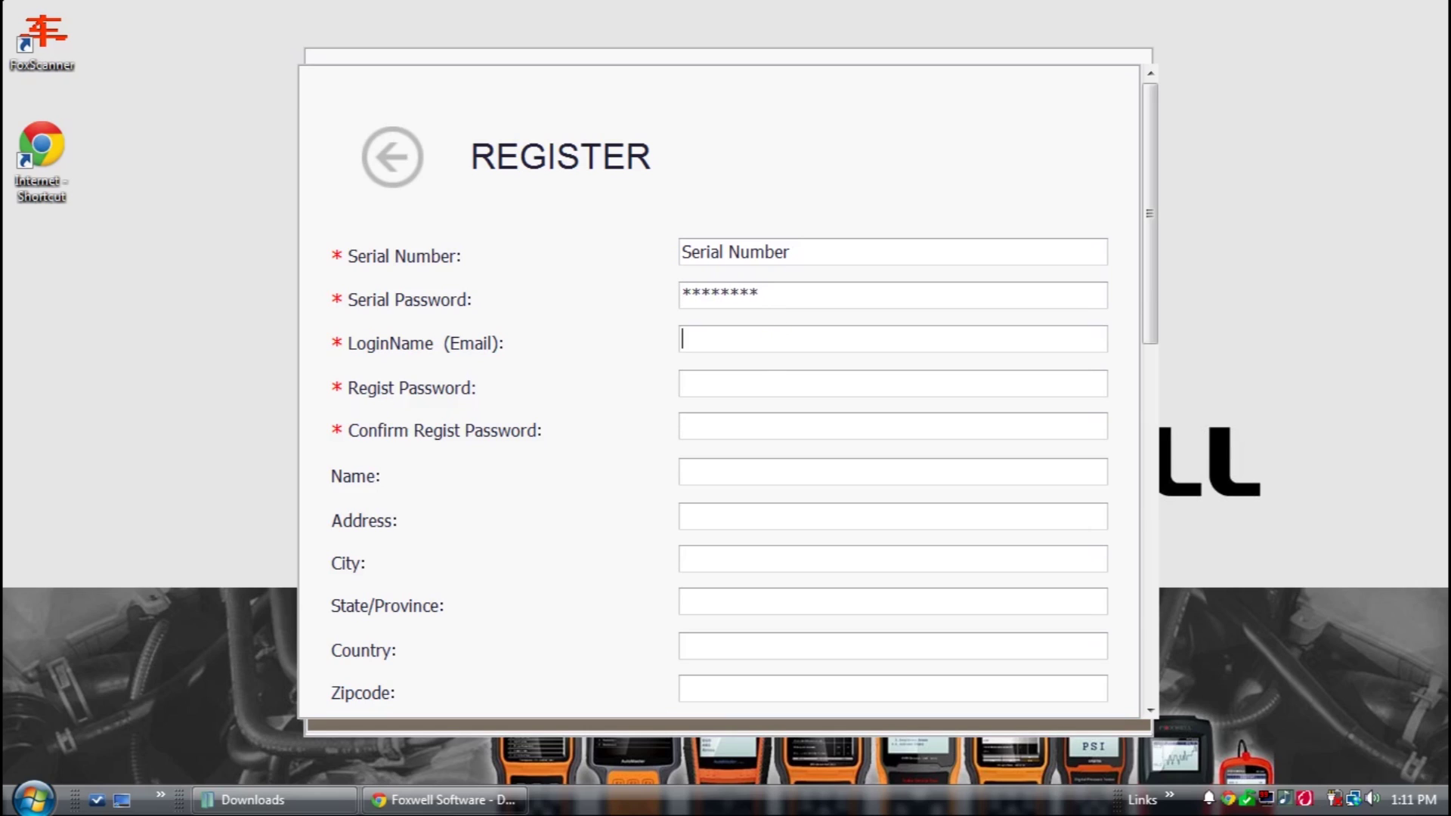
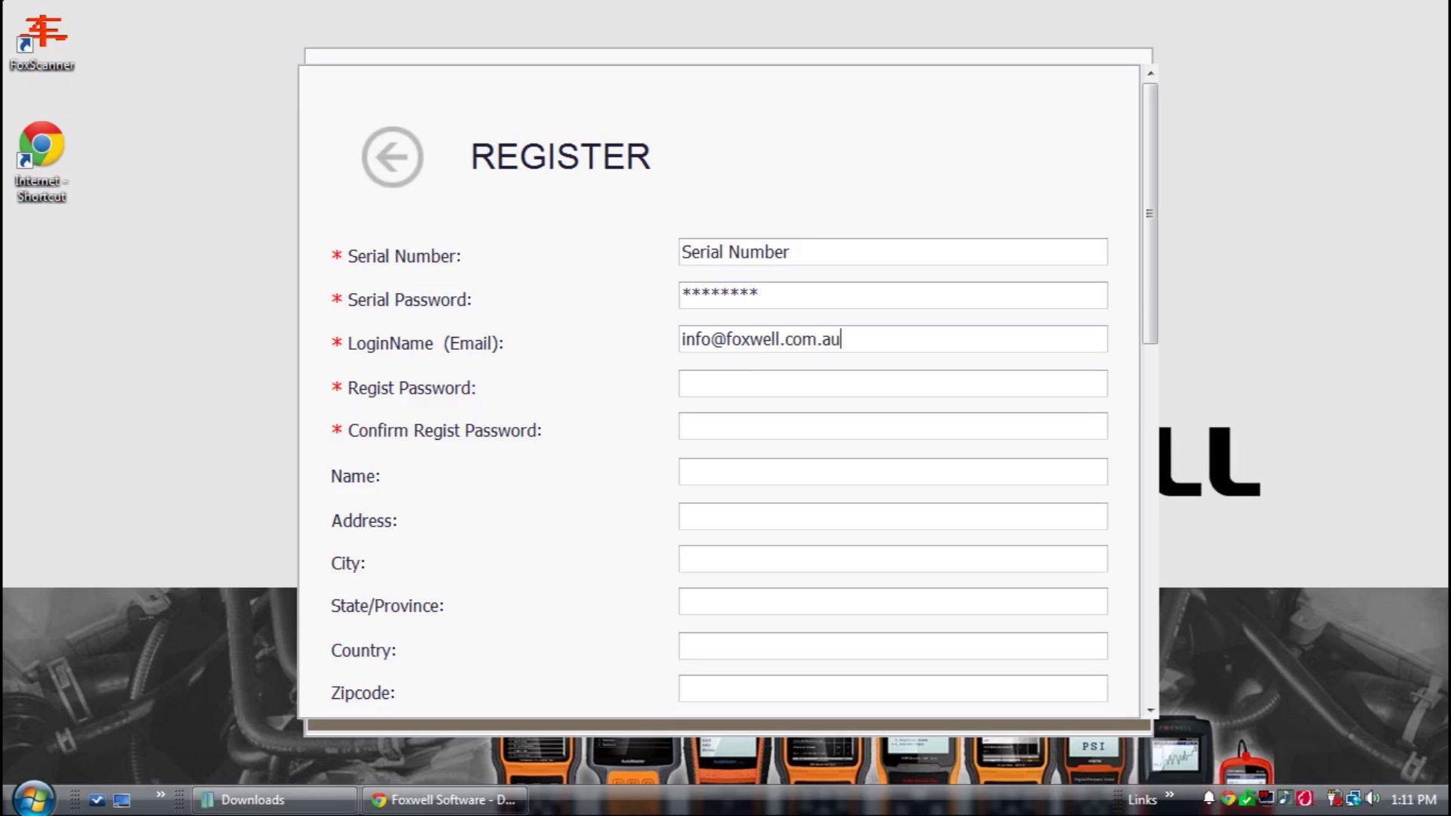
{"action": "type", "text": "***************"}
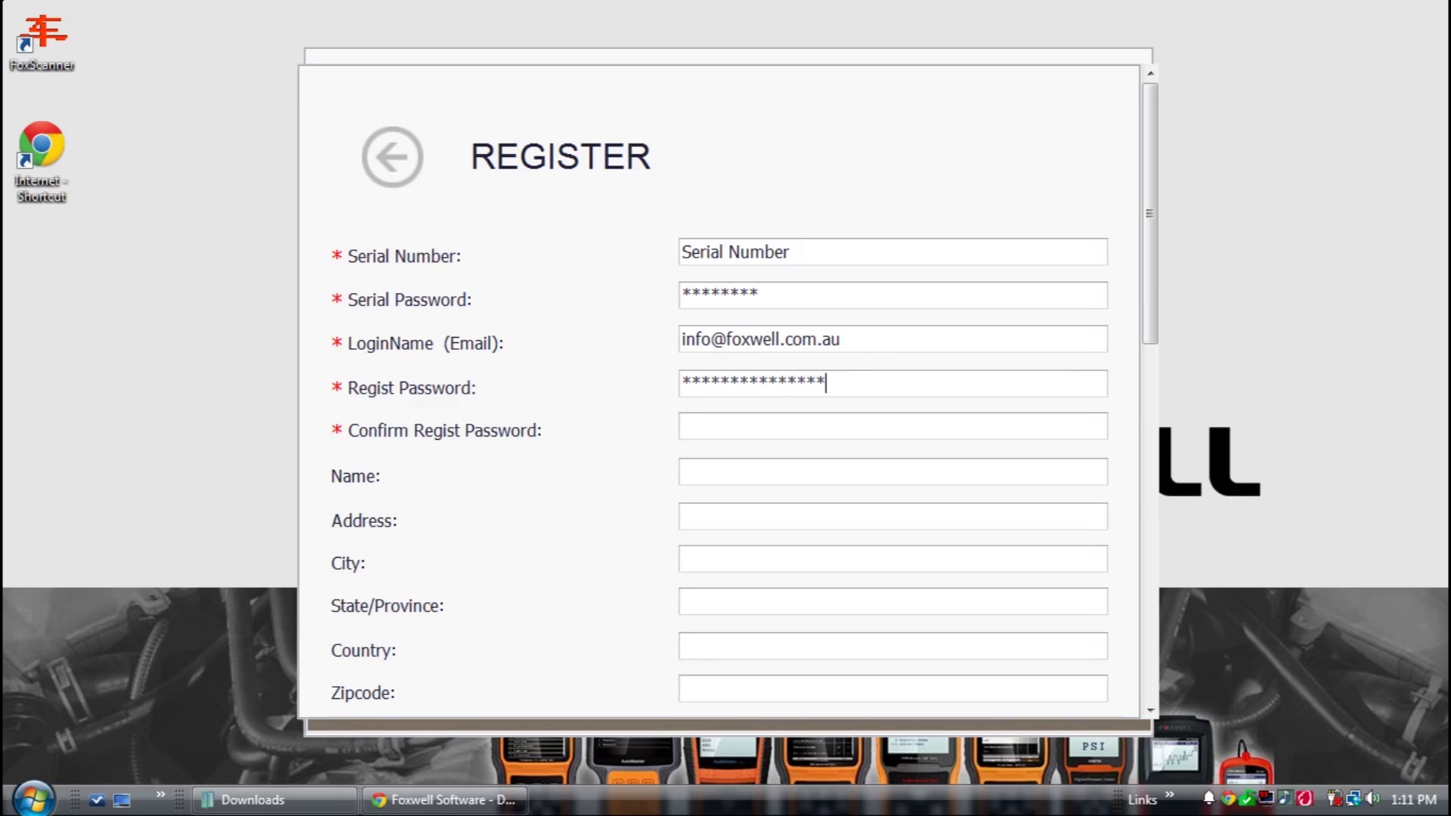
{"action": "type", "text": "***"}
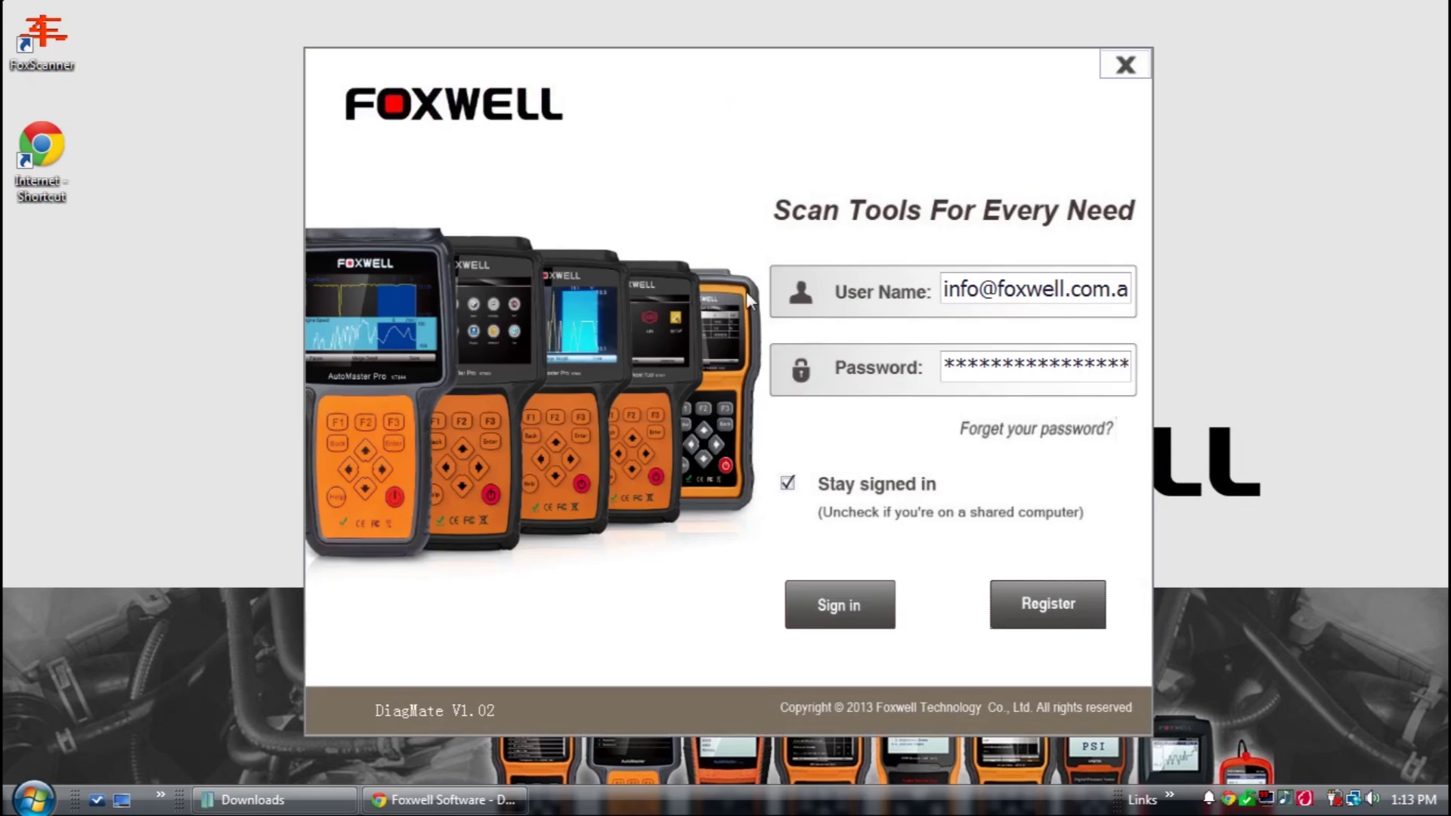
Sign in to Foxwell DiagMate with the registered email login and password.
{"action": "left_click", "coordinate": [979, 289]}
{"action": "left_click", "coordinate": [854, 611]}
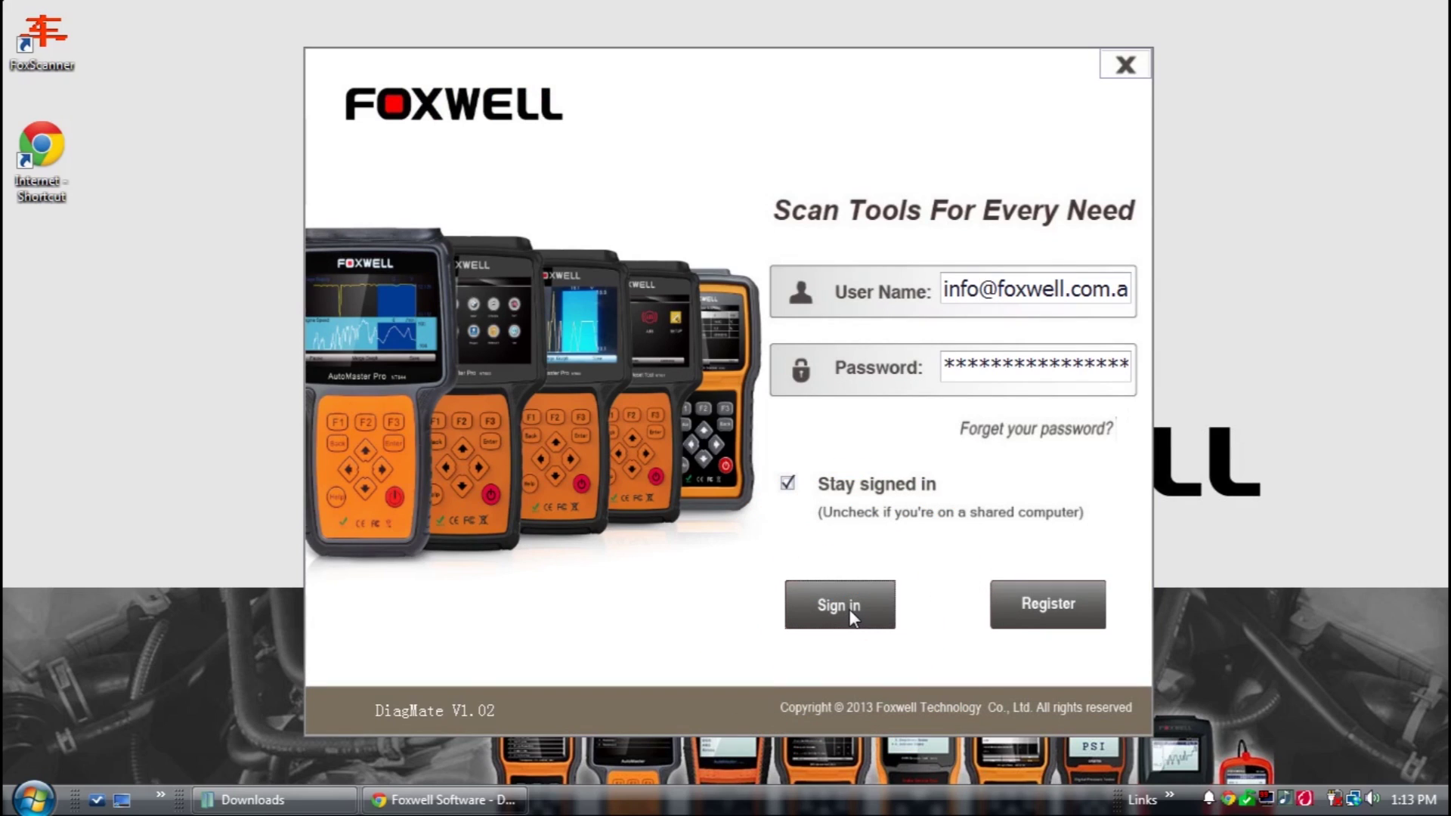